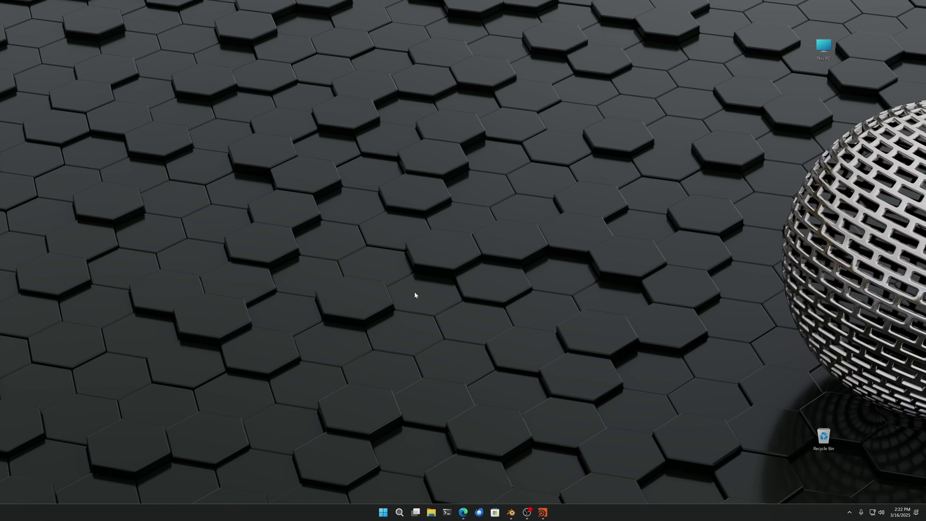
Launch the Settings app by searching 'settings' from the Start menu
left_click(384, 512)
left_click(384, 512)
left_click(385, 513)
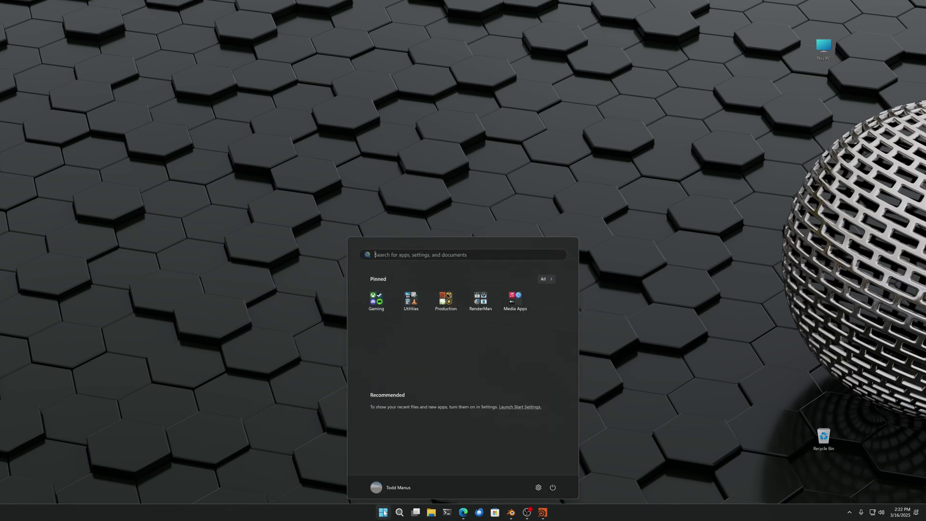
type("settings")
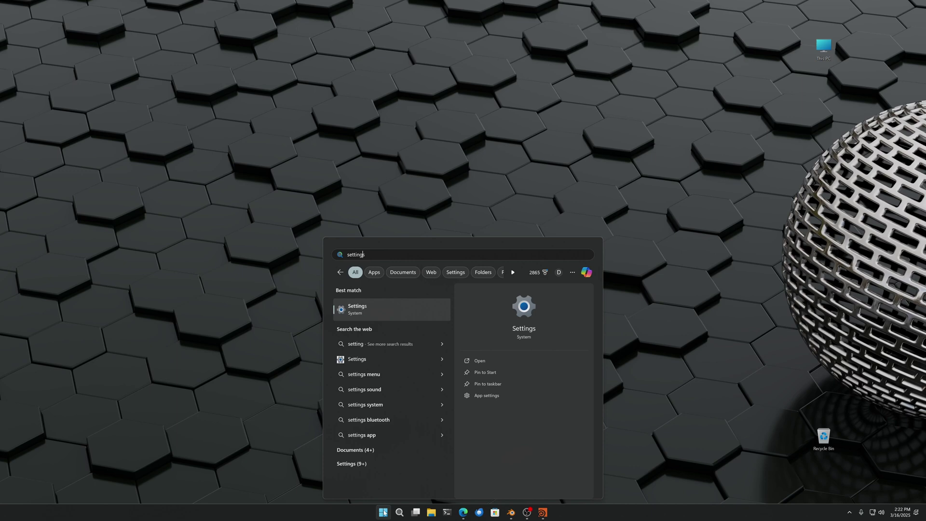
key("Return")
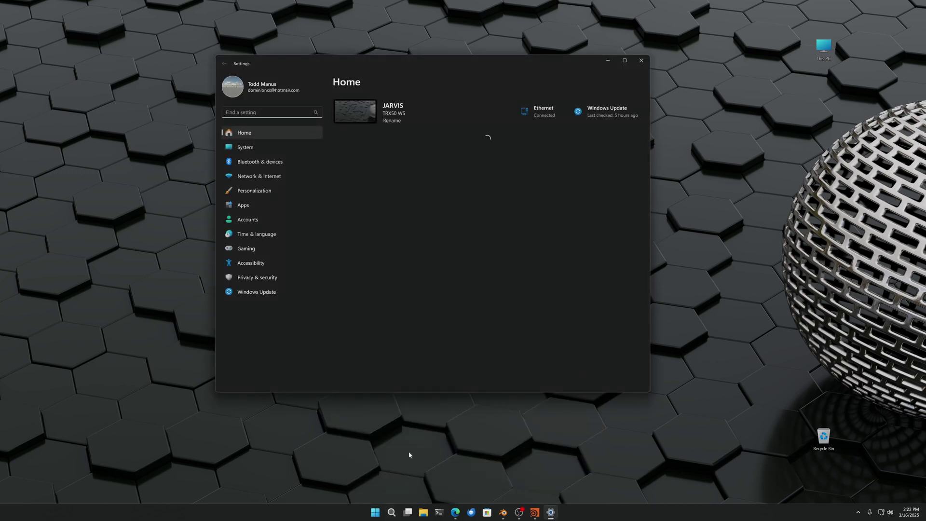
Go to System > About and open Advanced system settings
left_click(251, 147)
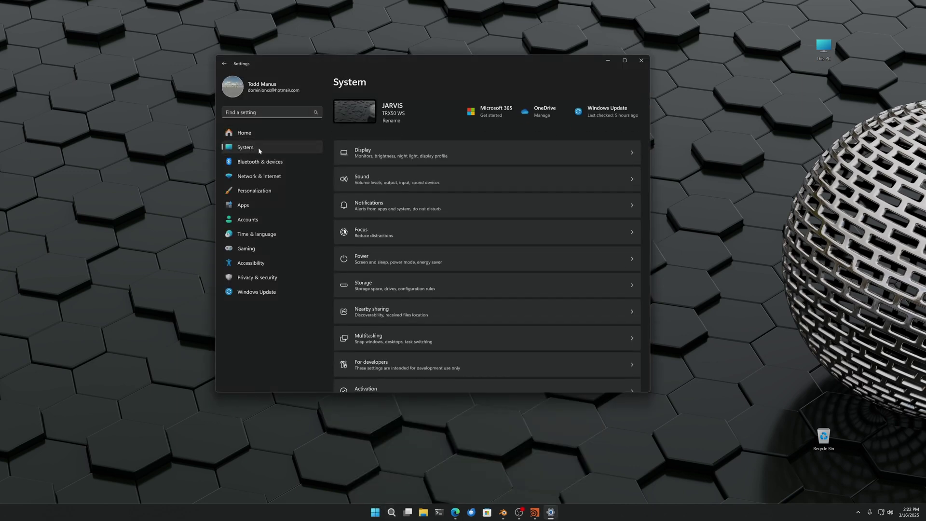
scroll(440, 384, "down", 5)
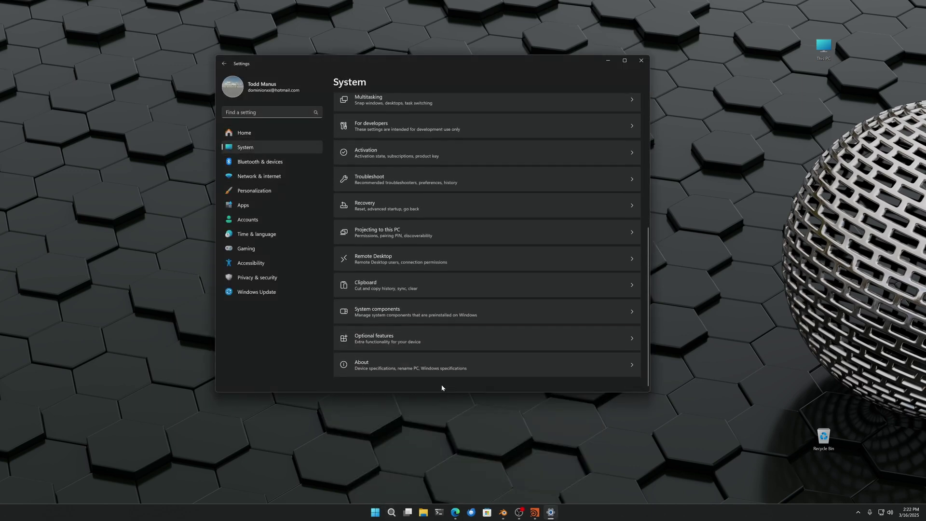
left_click(426, 366)
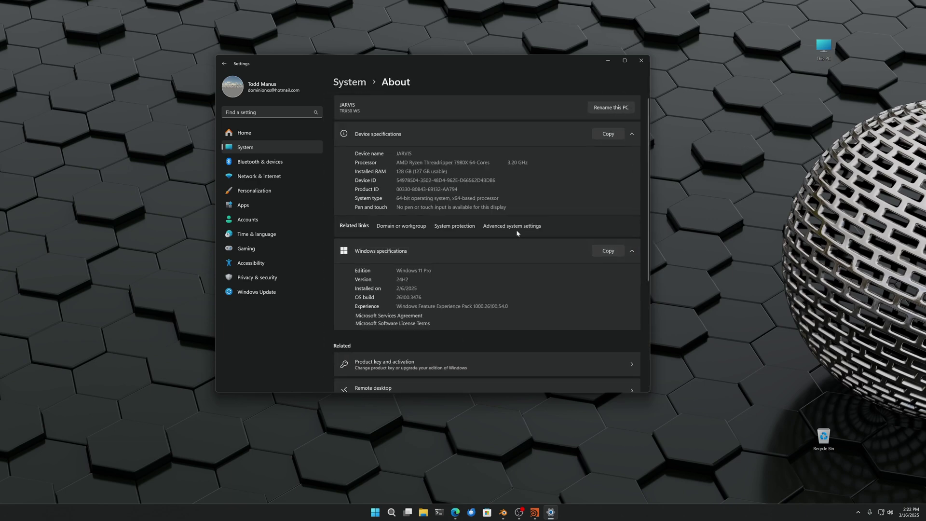
left_click(516, 227)
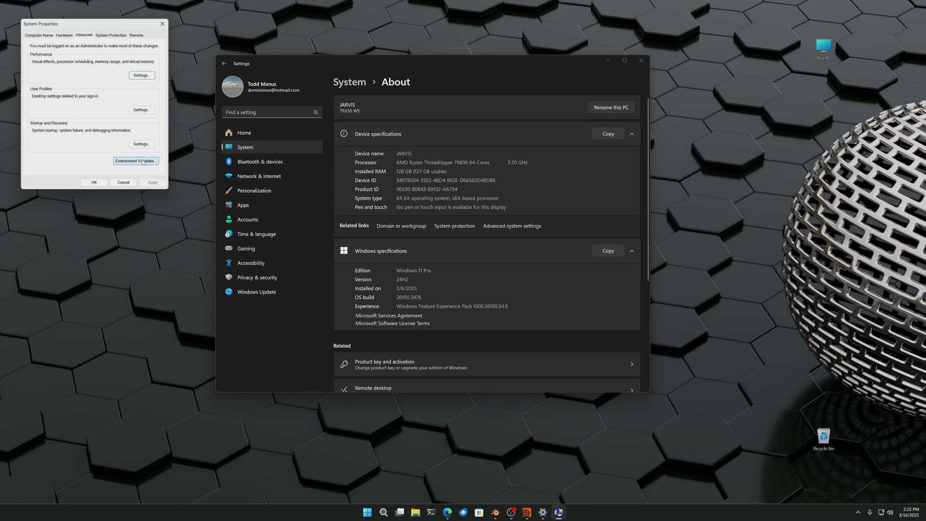
Delete the old IT_OCIOV1 and OCIO user environment variables
left_click(143, 161)
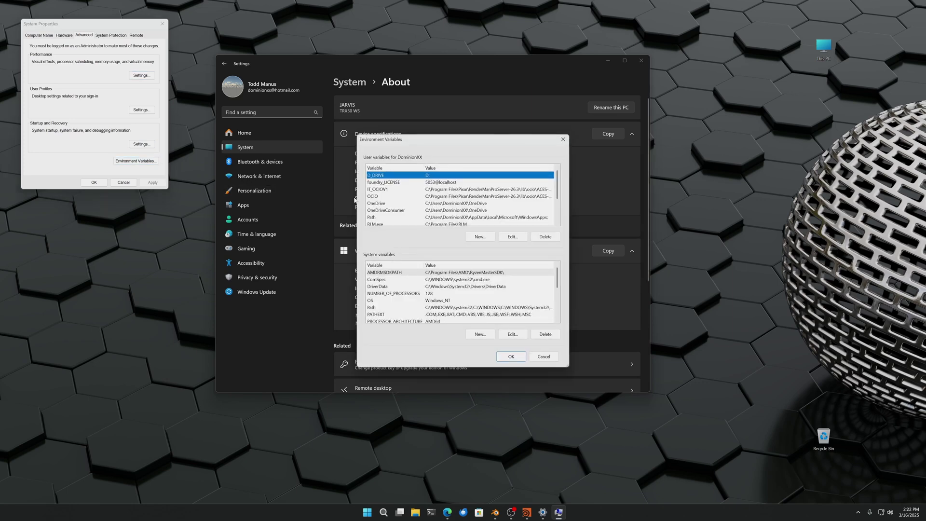
left_click(397, 189)
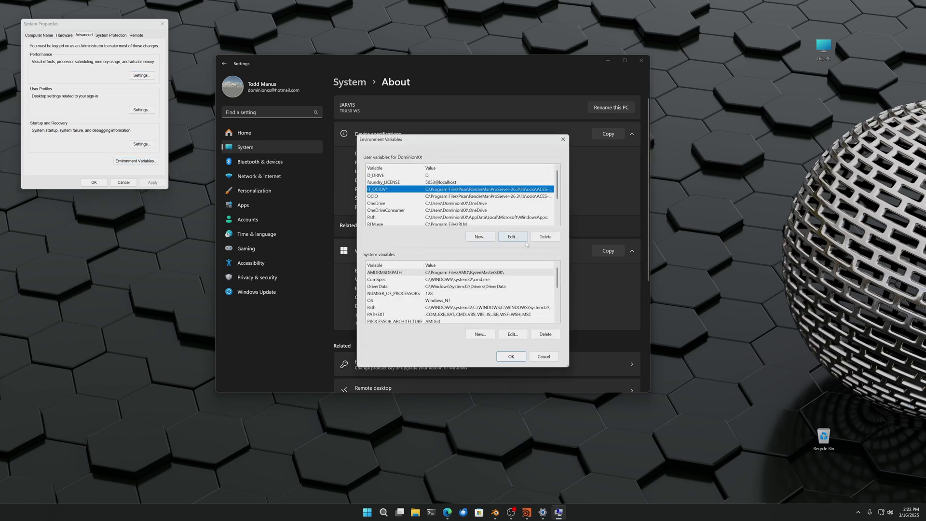
left_click(545, 237)
left_click(380, 189)
left_click(545, 237)
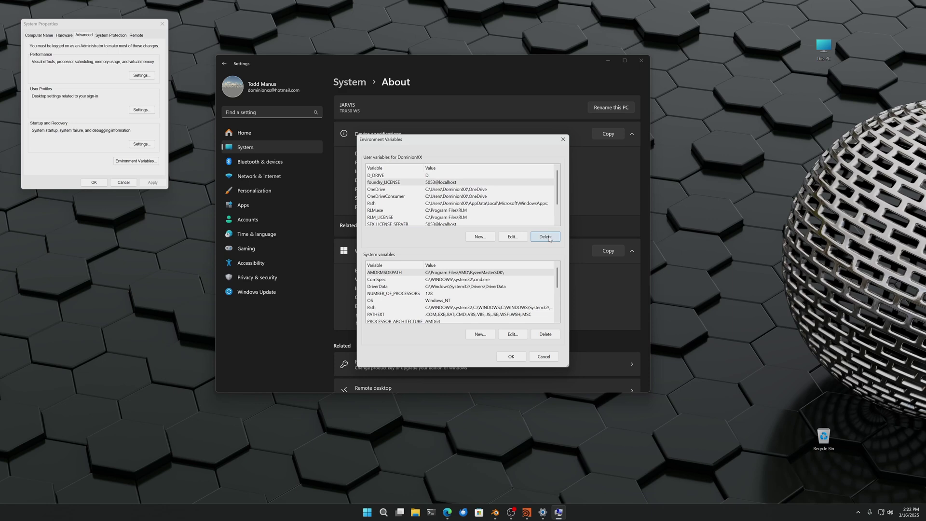
Start a new user variable named OCIO
left_click(481, 237)
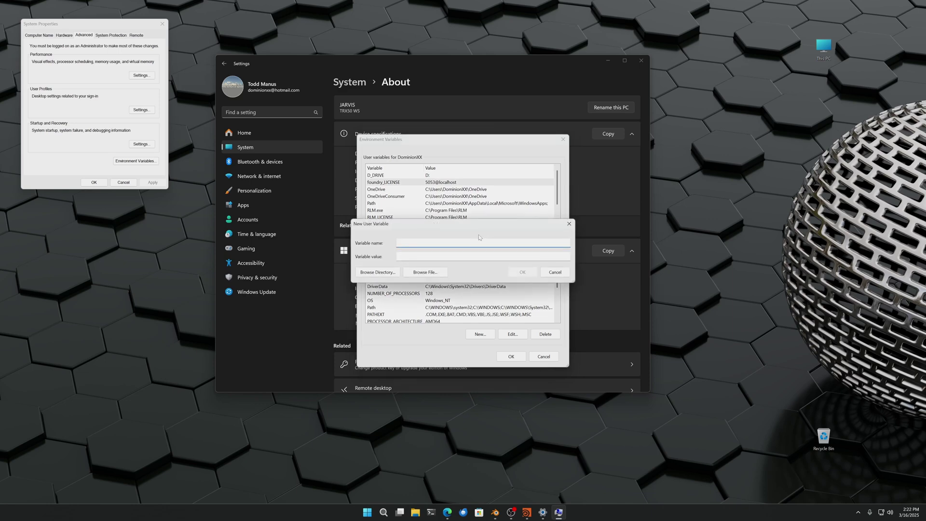
type("OCIO")
left_click(398, 256)
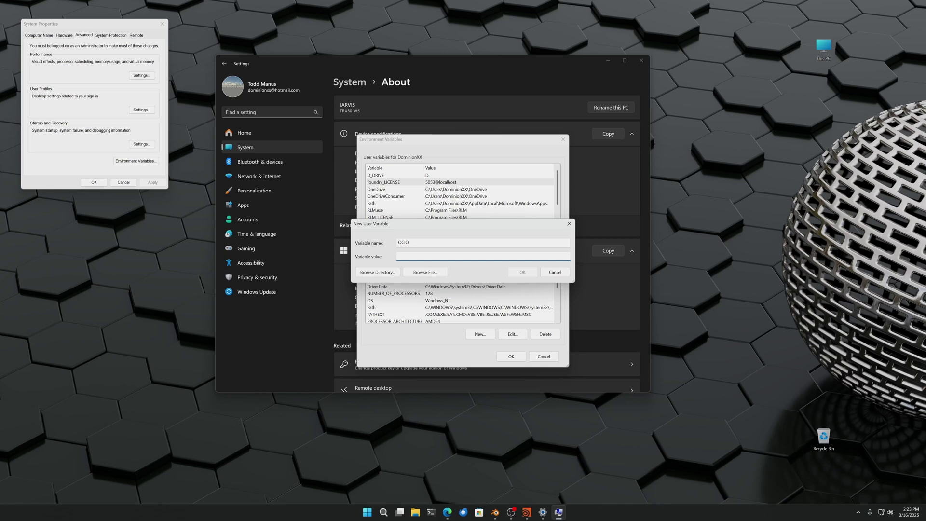
Point OCIO to RenderManProServer-26.3's ocio/ACES-1.3/config.ocio and save the variable
left_click(433, 273)
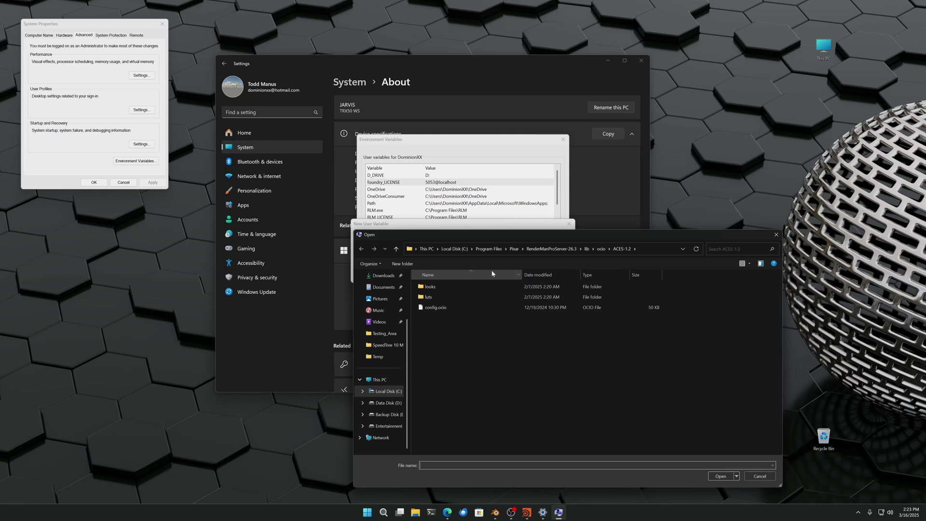
left_click(601, 250)
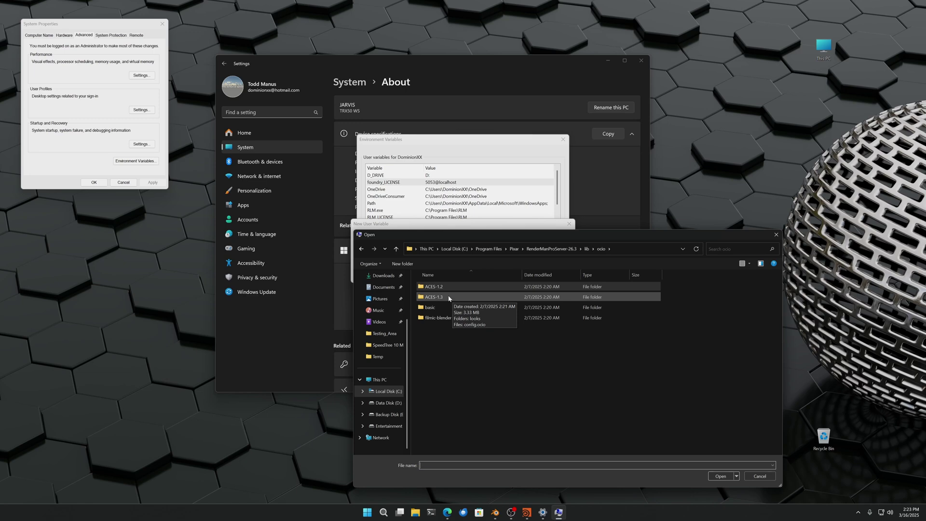
double_click(448, 297)
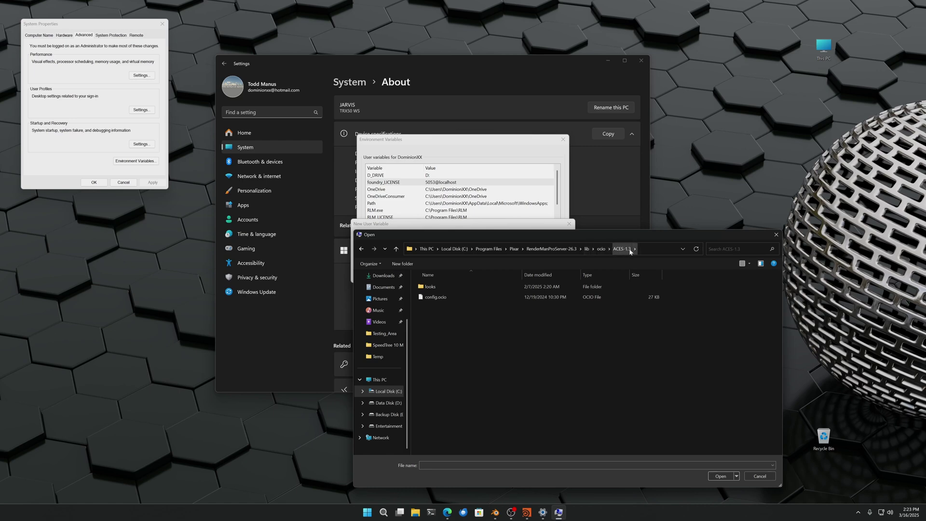
left_click(448, 298)
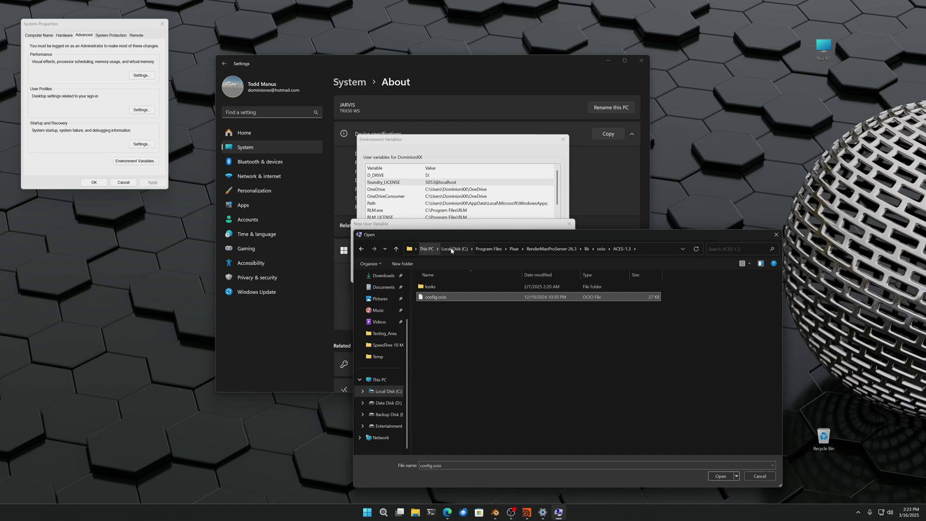
left_click(720, 476)
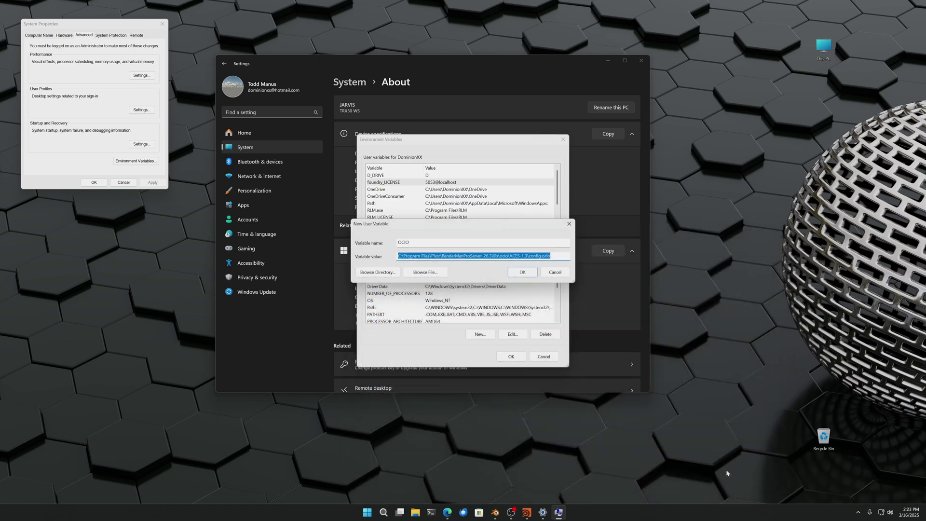
left_click(525, 270)
left_click(379, 189)
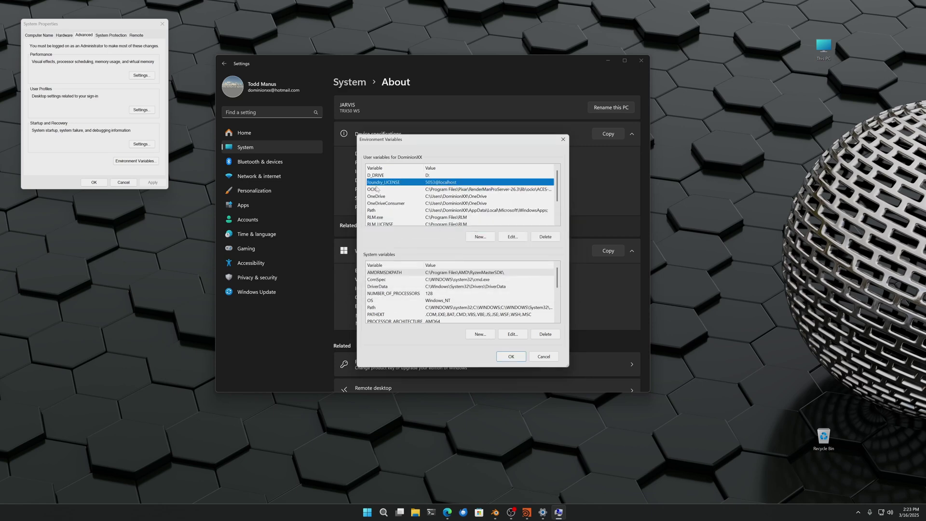
Start another new user variable named IT_OCIOV1
left_click(480, 237)
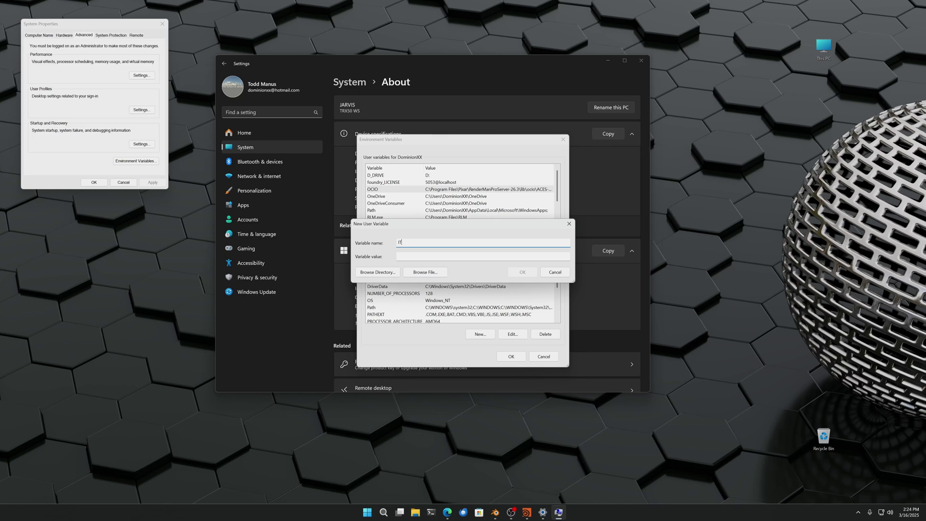
type("IT_OCIOV1")
left_click(434, 257)
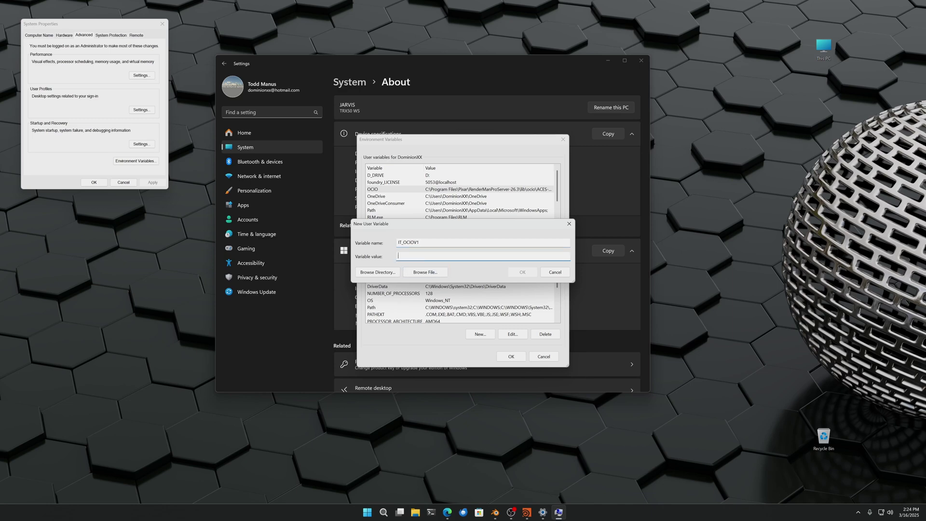
left_click(439, 273)
left_click_drag(432, 226, 441, 251)
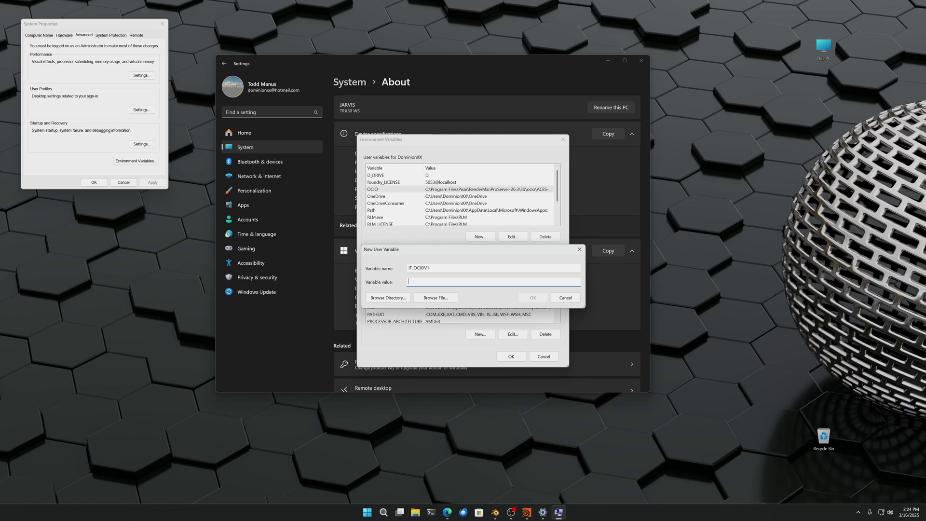
Set its value to the ocio/ACES-1.2/config.ocio file
left_click(442, 298)
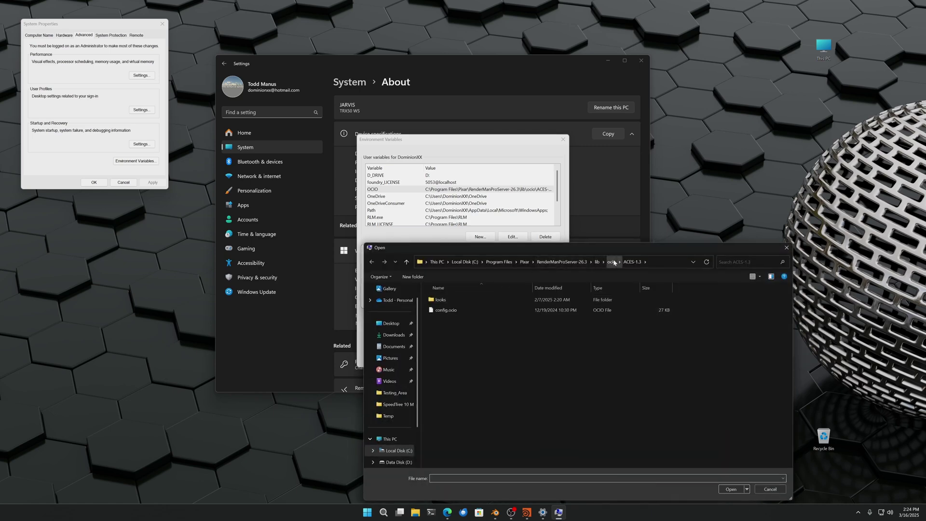
left_click(611, 262)
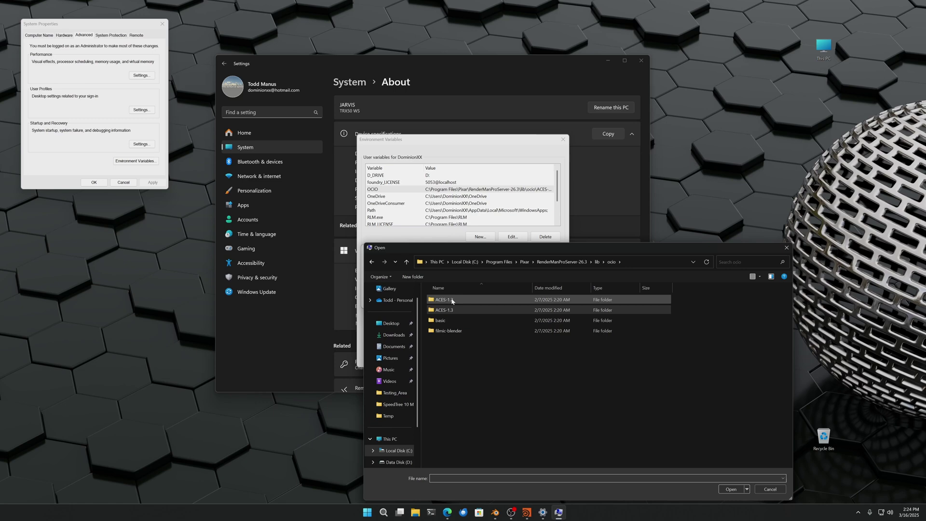
double_click(444, 299)
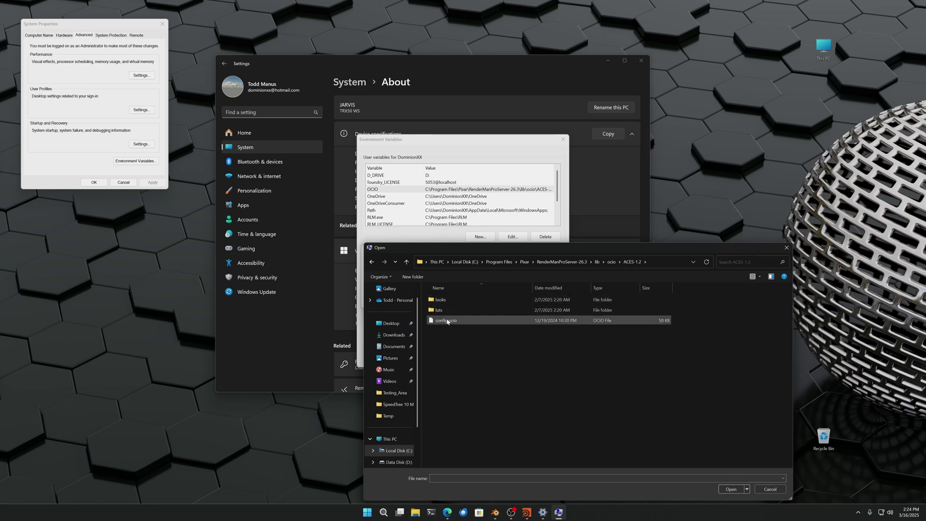
left_click(447, 321)
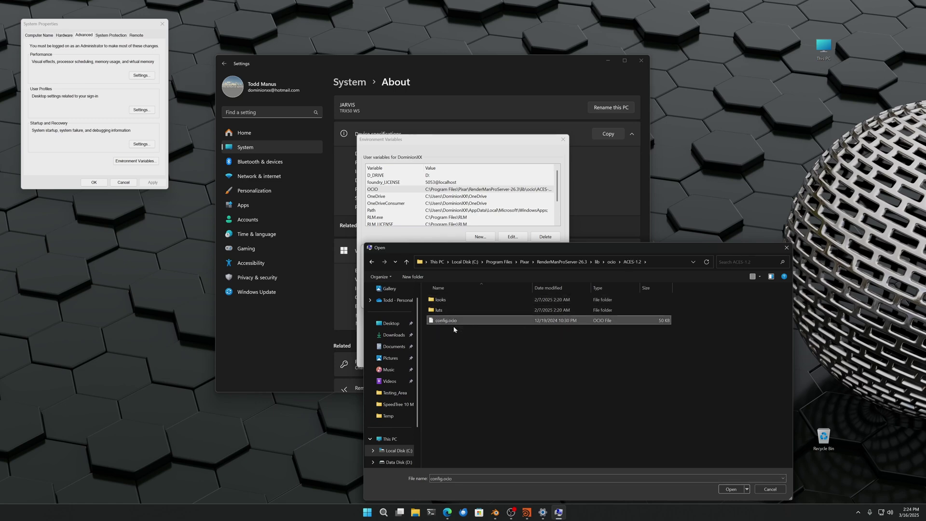
left_click(731, 489)
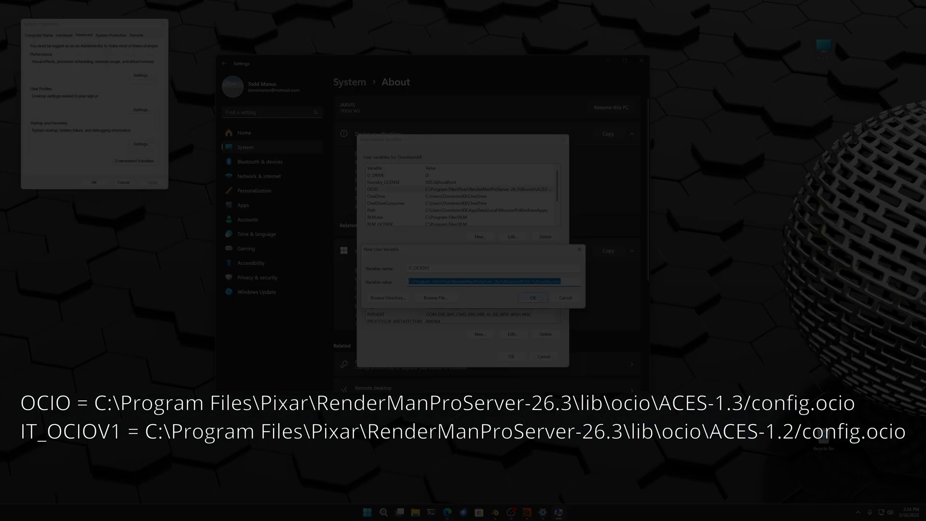
Save IT_OCIOV1, apply the environment variables and close System Properties
left_click(537, 298)
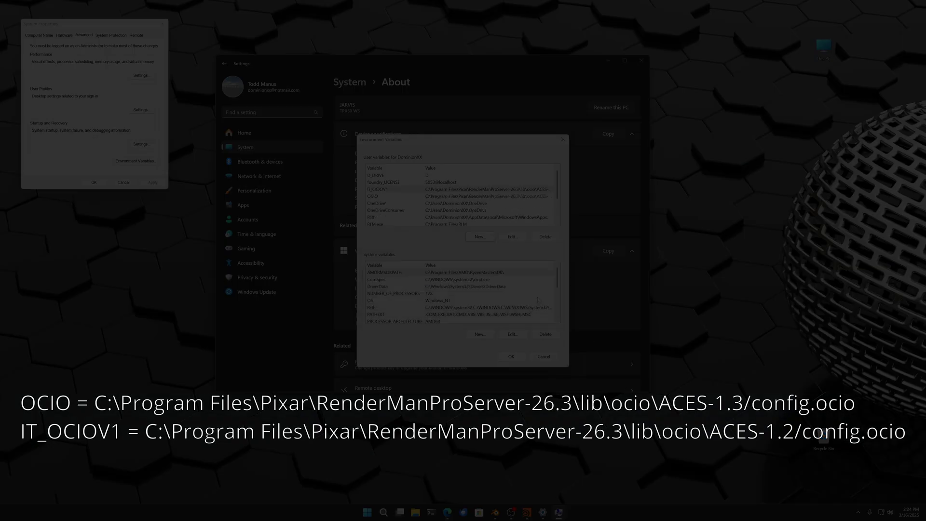
left_click(515, 358)
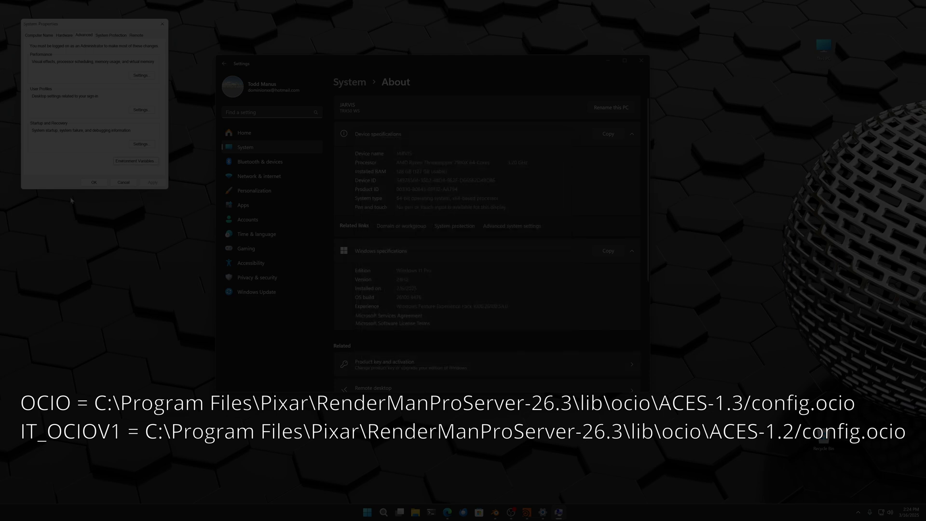
left_click(95, 184)
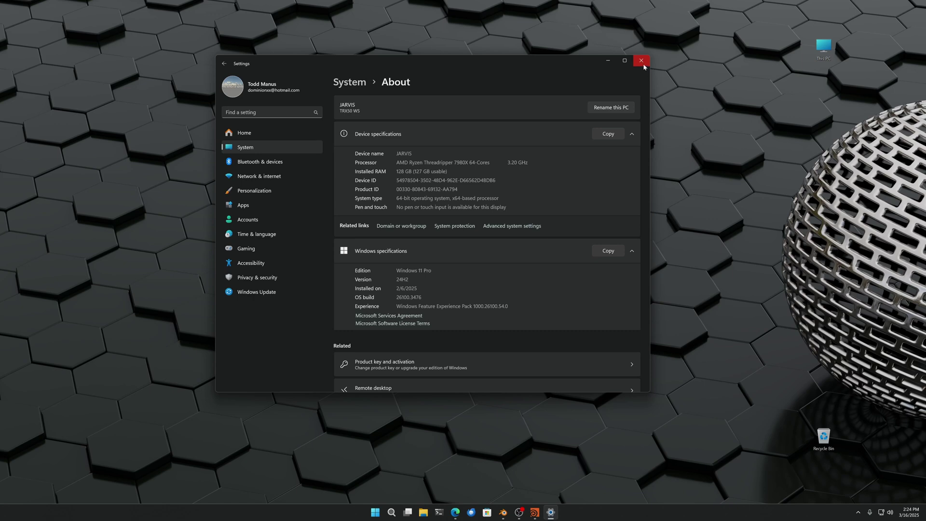
left_click(642, 62)
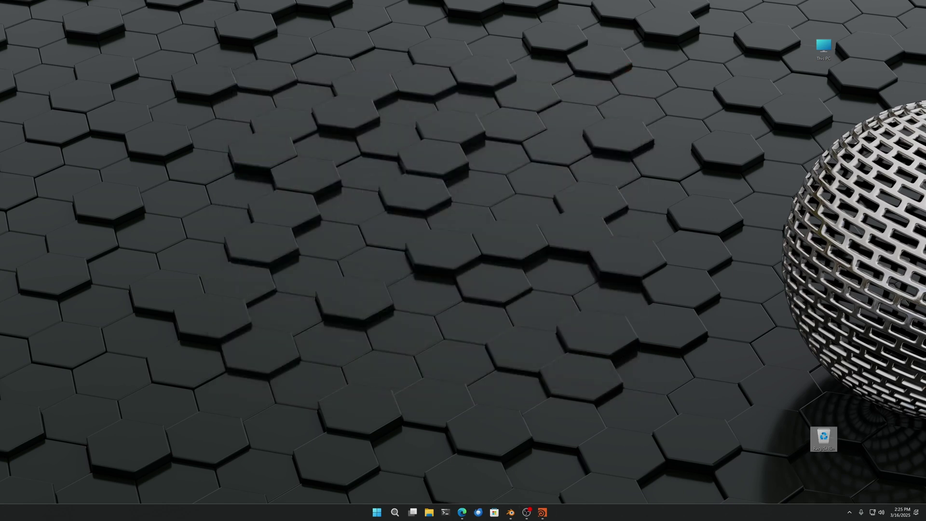
left_click(543, 512)
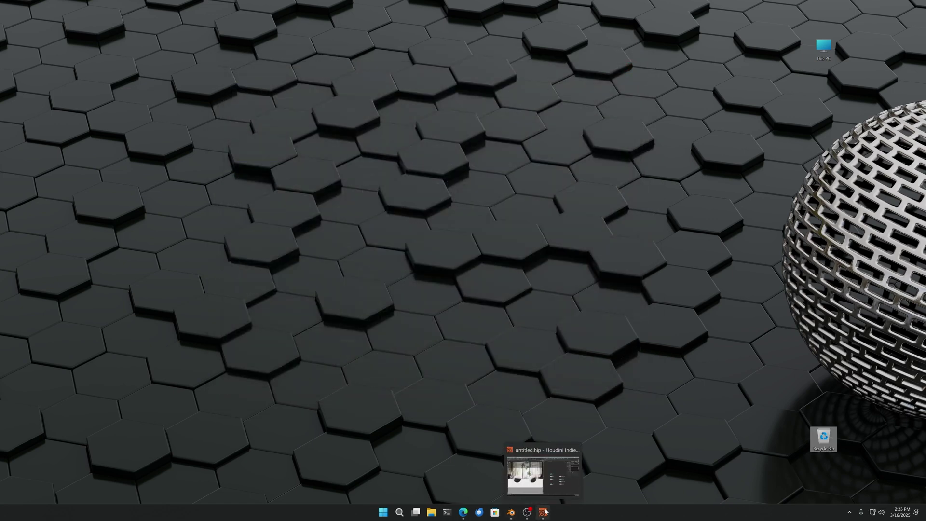
left_click(18, 12)
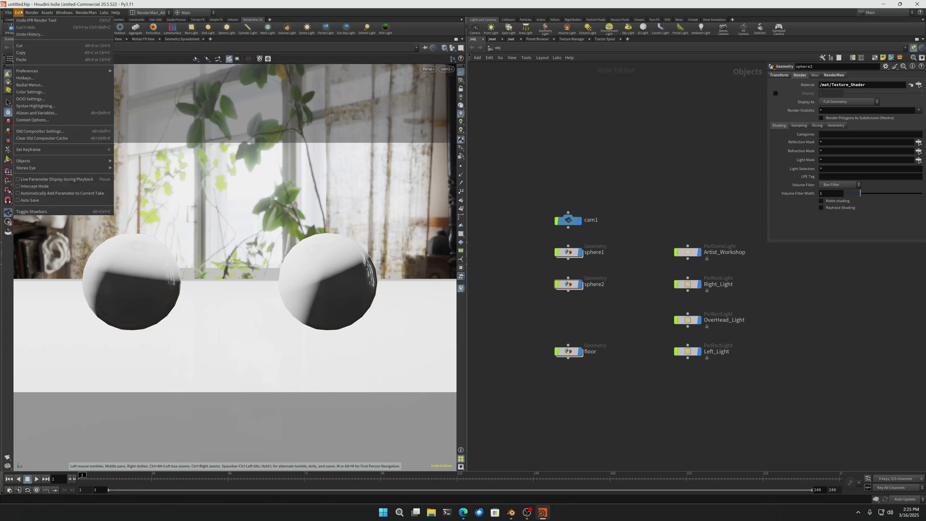
left_click(30, 99)
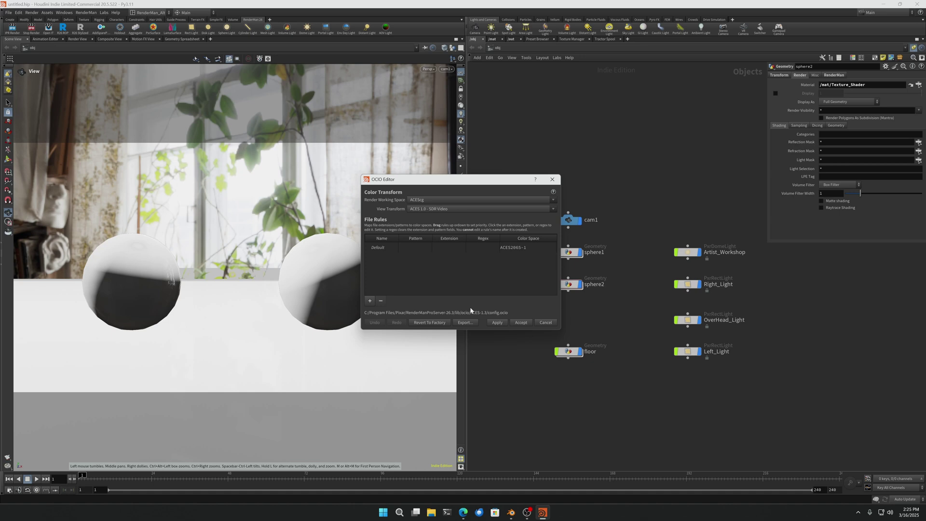
left_click(547, 322)
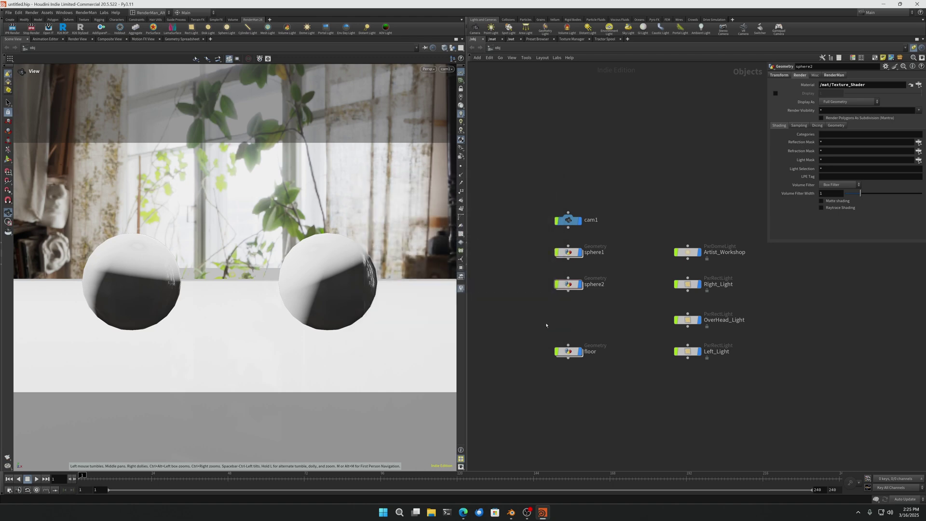
left_click(884, 4)
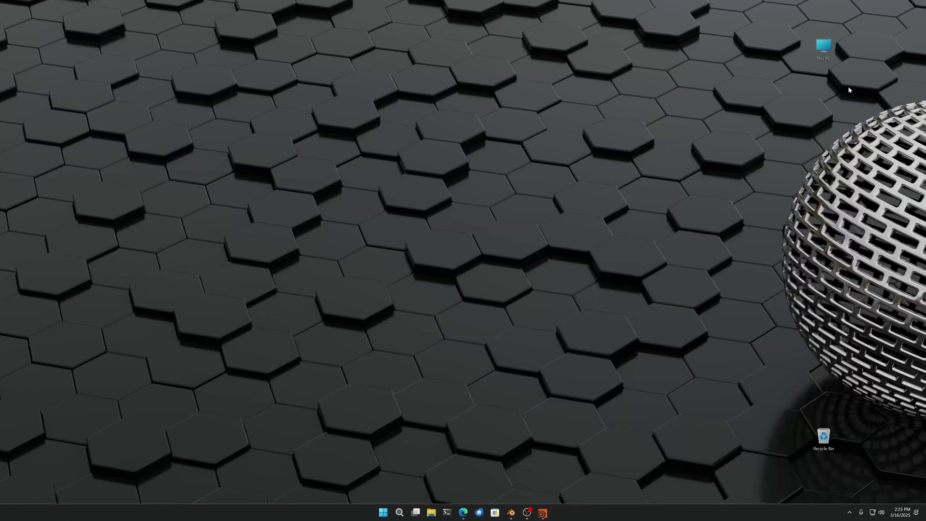
left_click(511, 512)
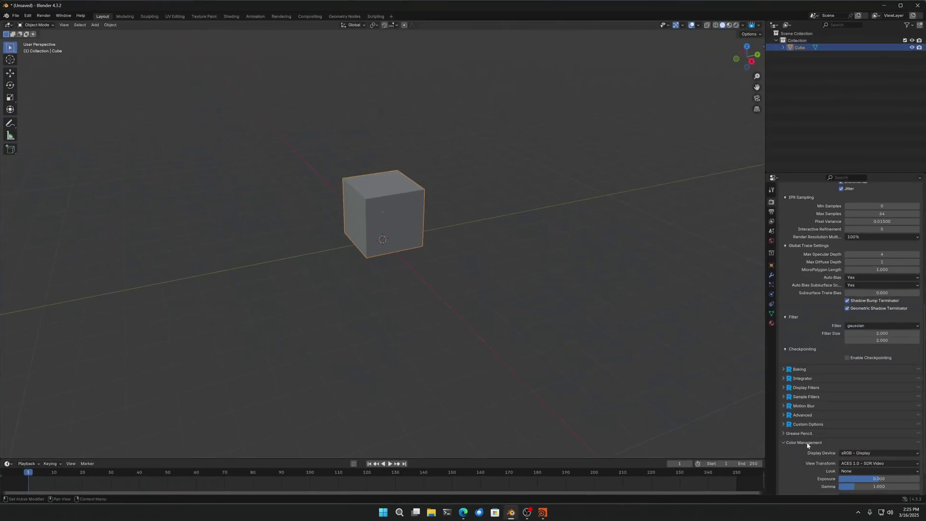
scroll(835, 228, "up", 10)
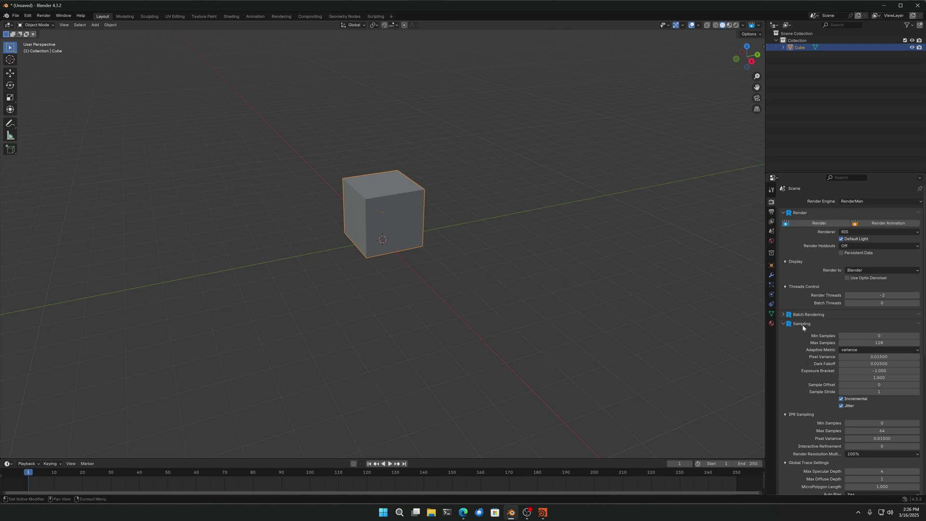
scroll(828, 268, "down", 10)
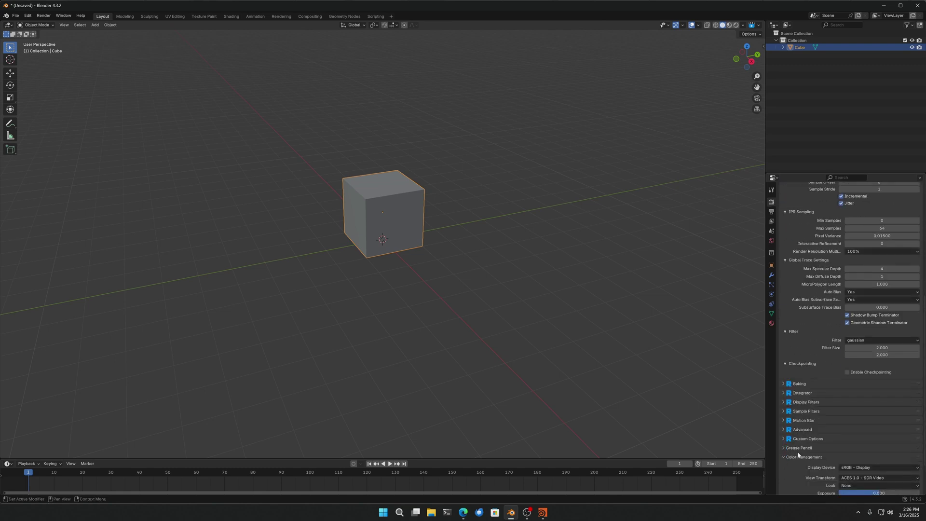
scroll(806, 457, "down", 2)
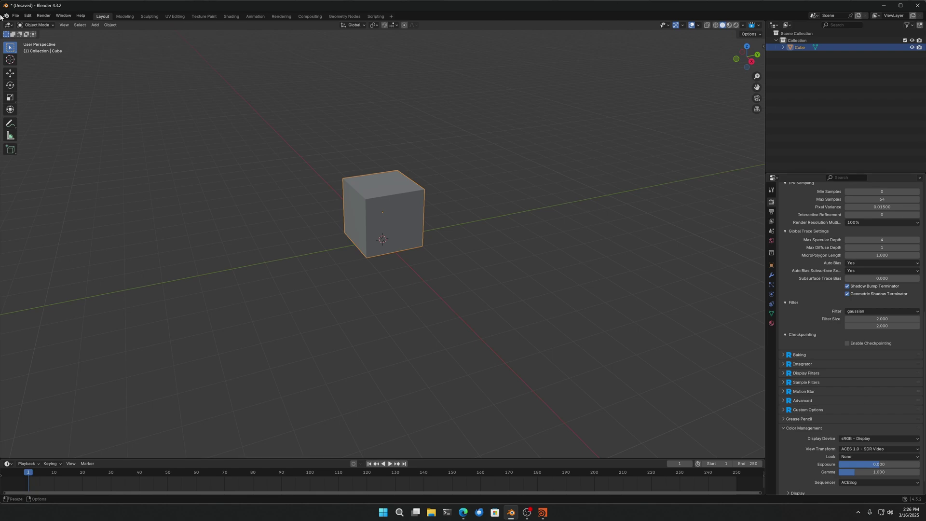
left_click(884, 6)
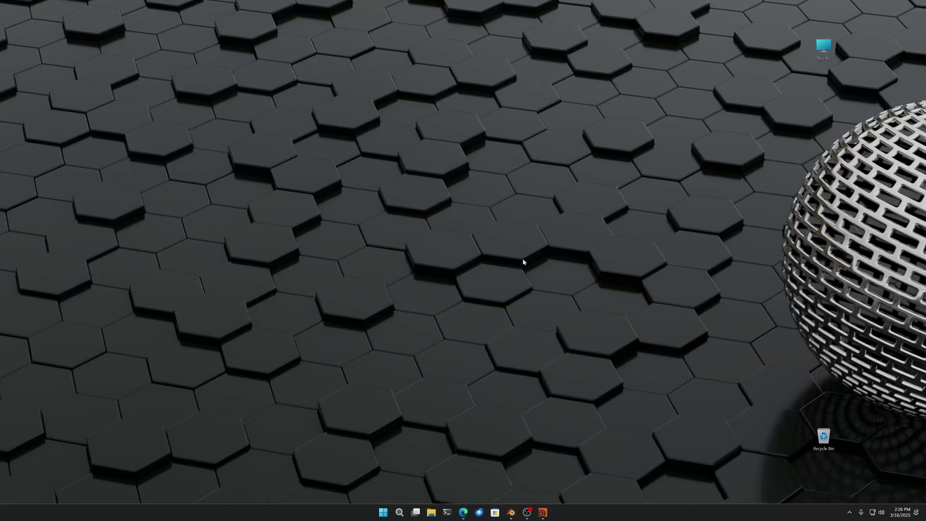
Check which OCIO config the it viewer's Color Management preferences use, then close it
left_click(542, 512)
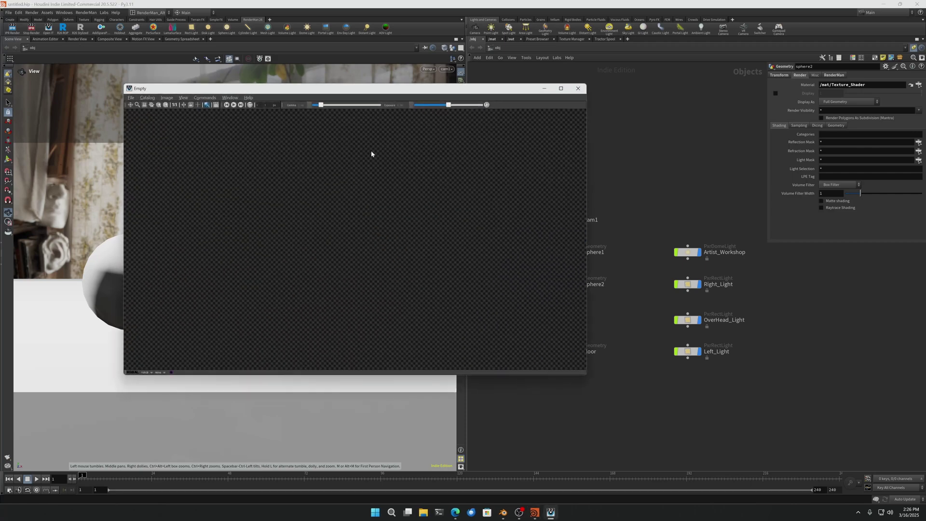
left_click(230, 99)
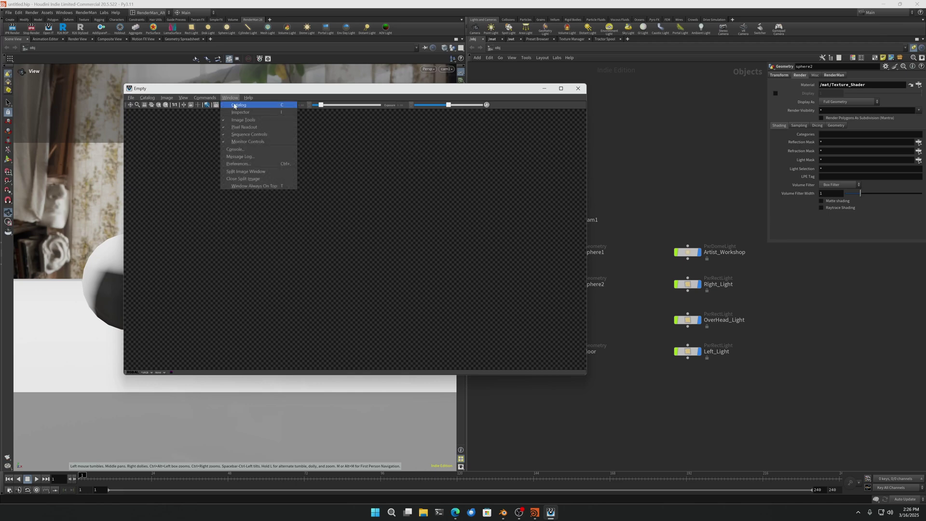
left_click(257, 165)
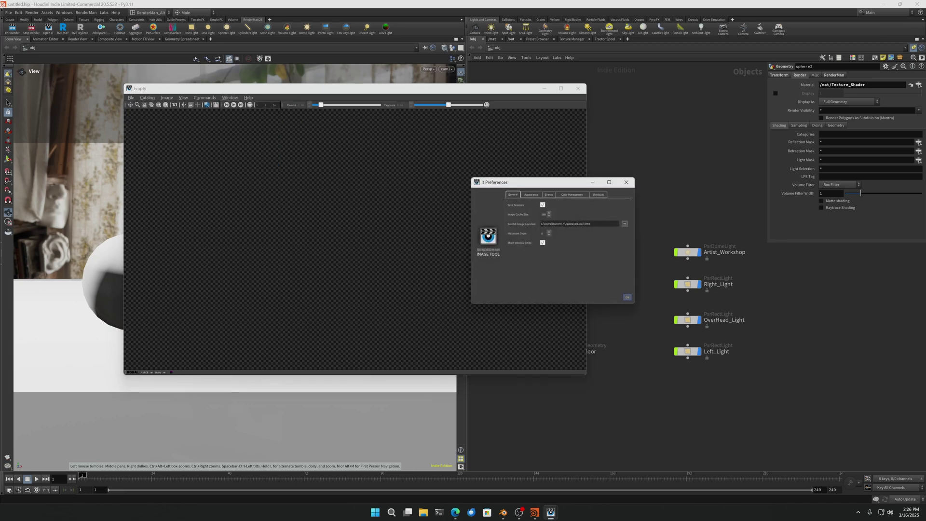
left_click(574, 195)
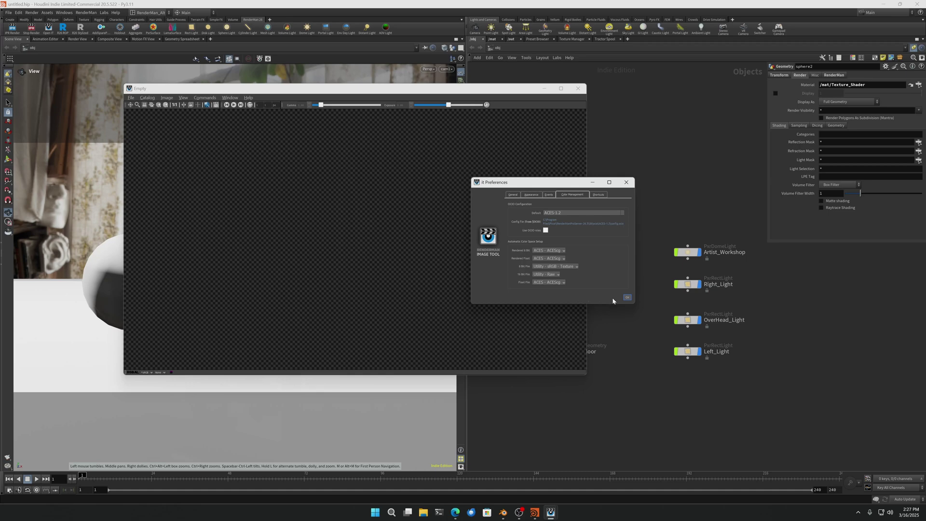
left_click(626, 183)
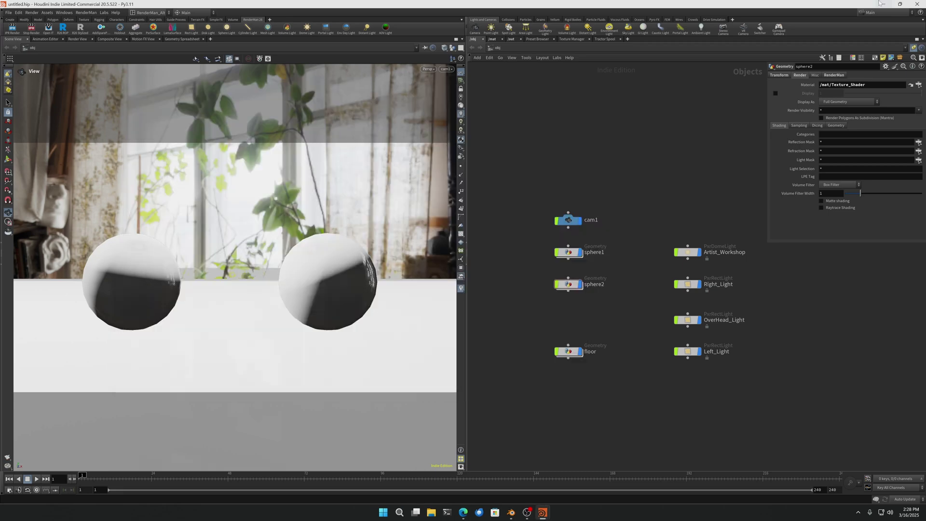